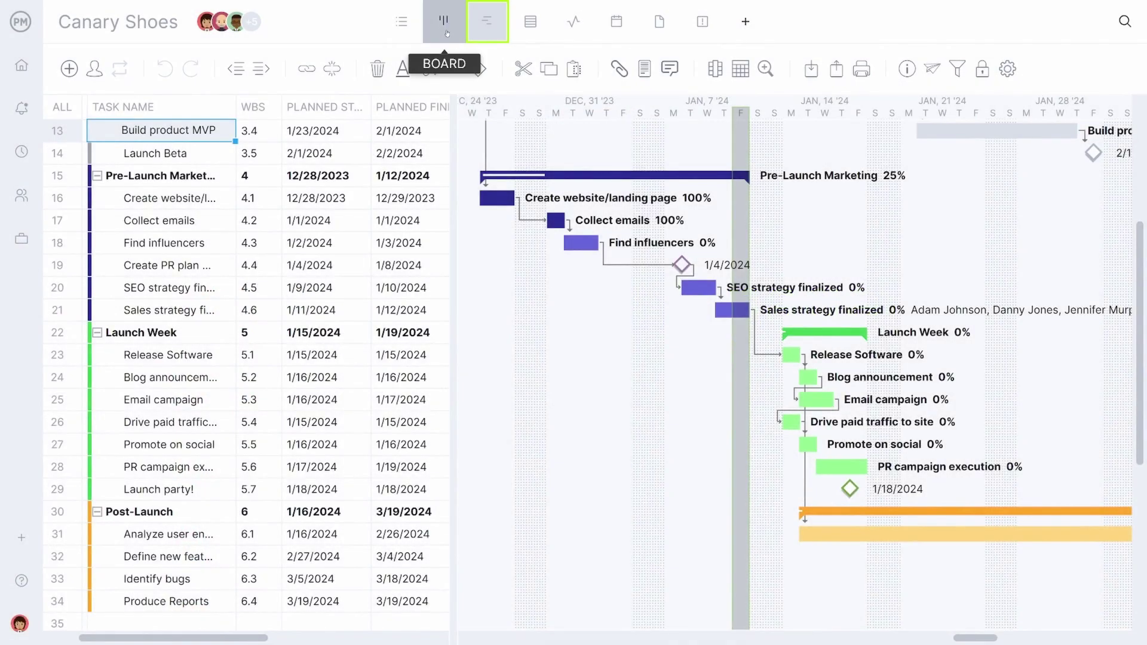
# Step: Show the project as a kanban board instead of the Gantt timeline
pyautogui.click(445, 21)
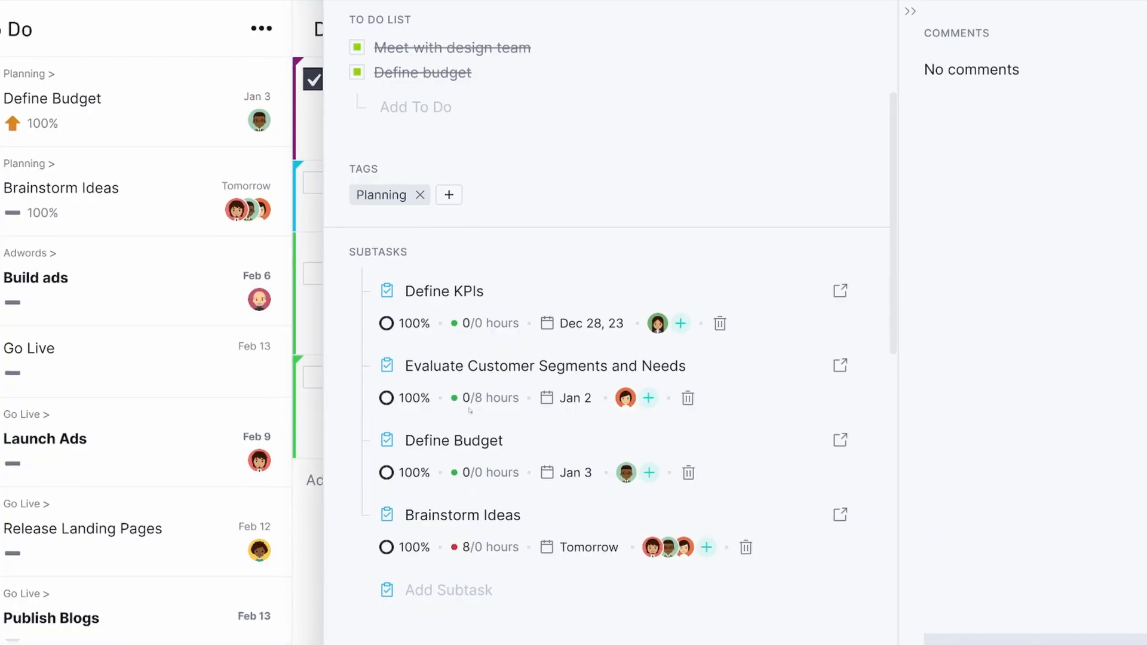
# Step: Add 4 hours to a subtask, enlarge the Cost chart, and move Implementation to another team member
pyautogui.click(488, 399)
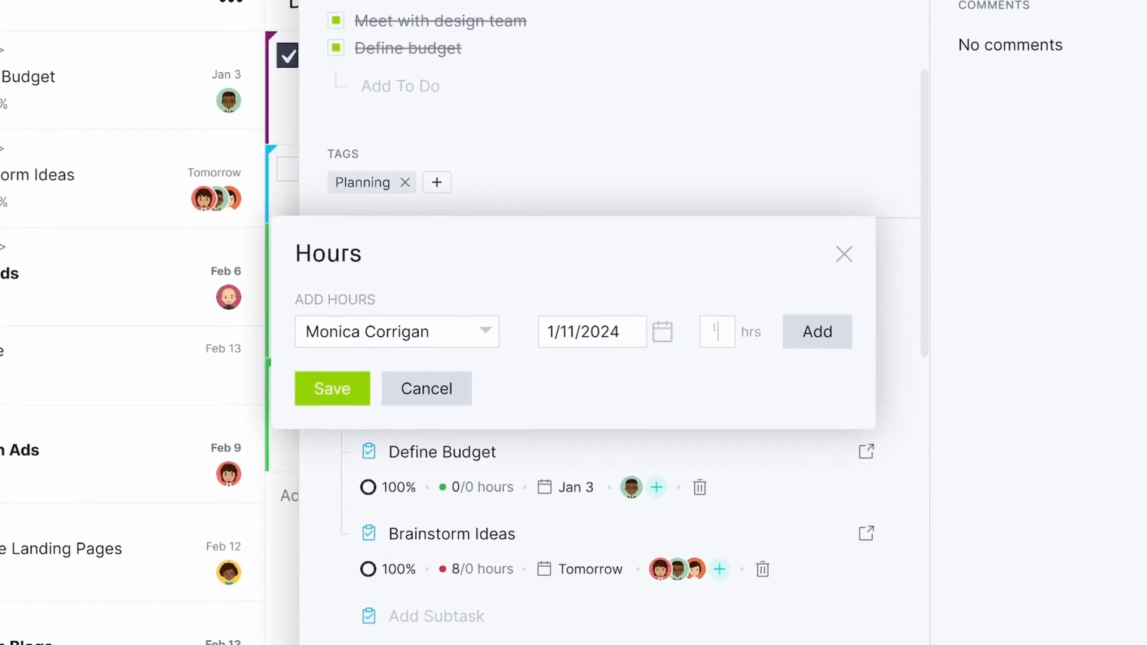
pyautogui.write('4')
pyautogui.click(824, 332)
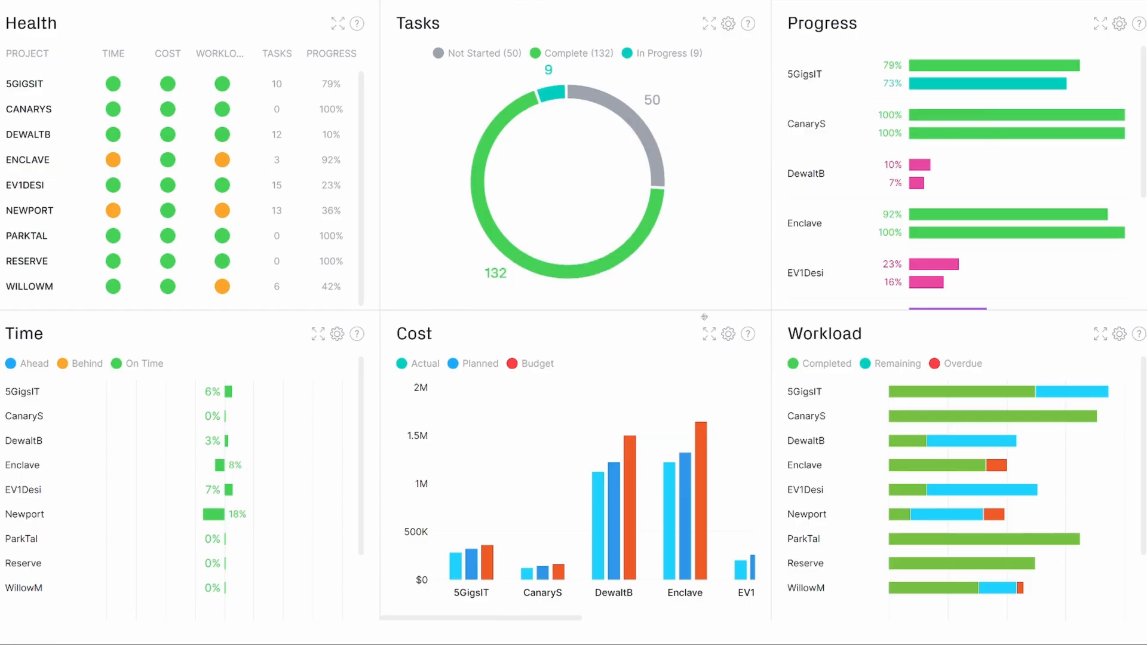
pyautogui.click(708, 334)
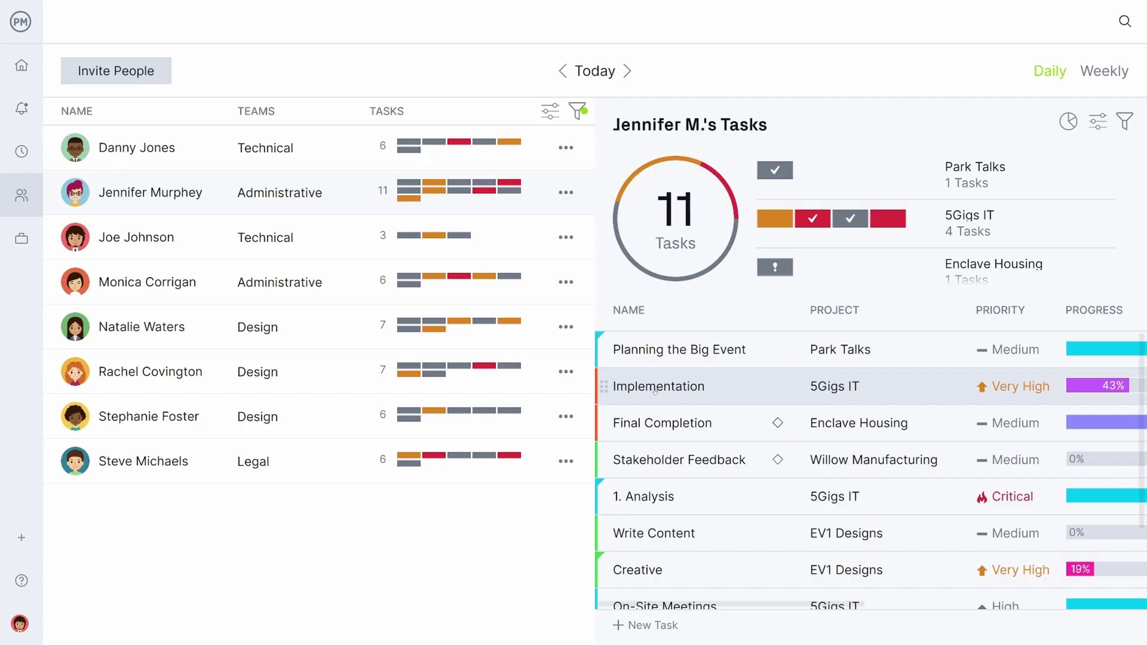
pyautogui.moveTo(655, 391); pyautogui.dragTo(482, 246)
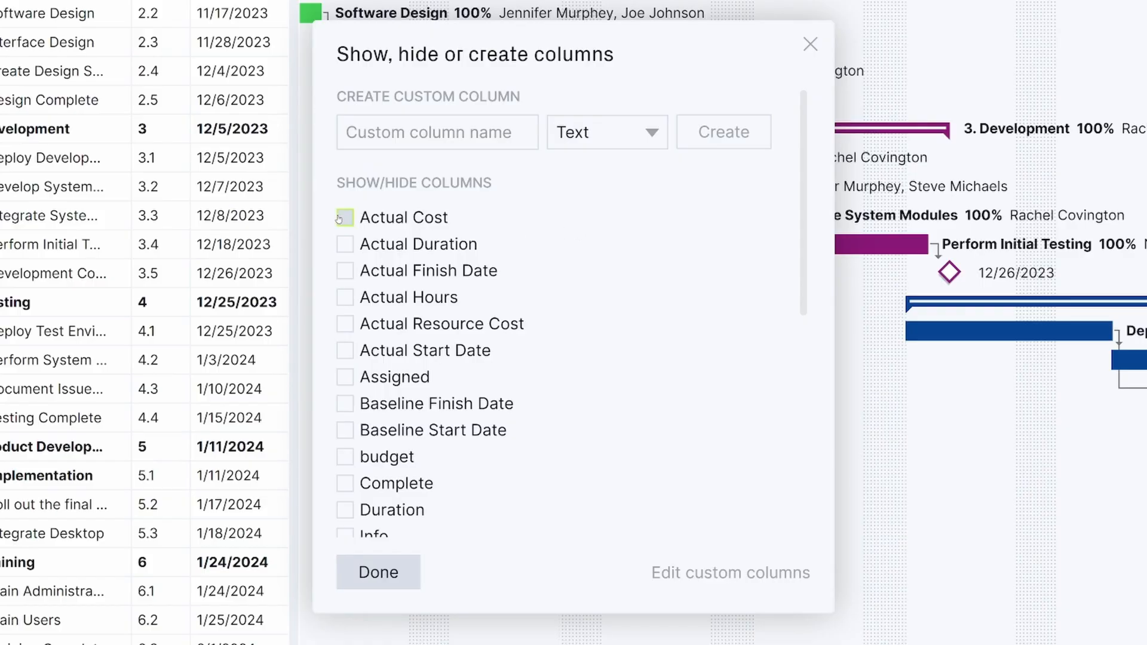
pyautogui.scroll(-5, 349, 296)
pyautogui.scroll(-3, 359, 358)
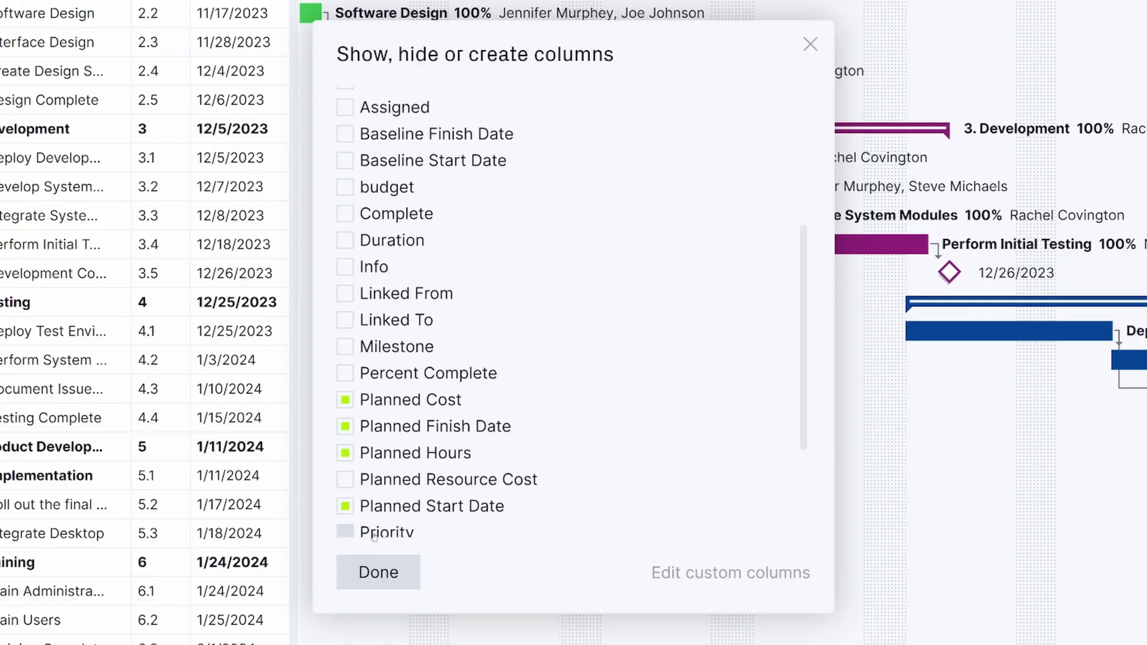
# Step: Apply the column choices, move Planning to Done, and add a completed 'Find vendors' to-do
pyautogui.click(378, 572)
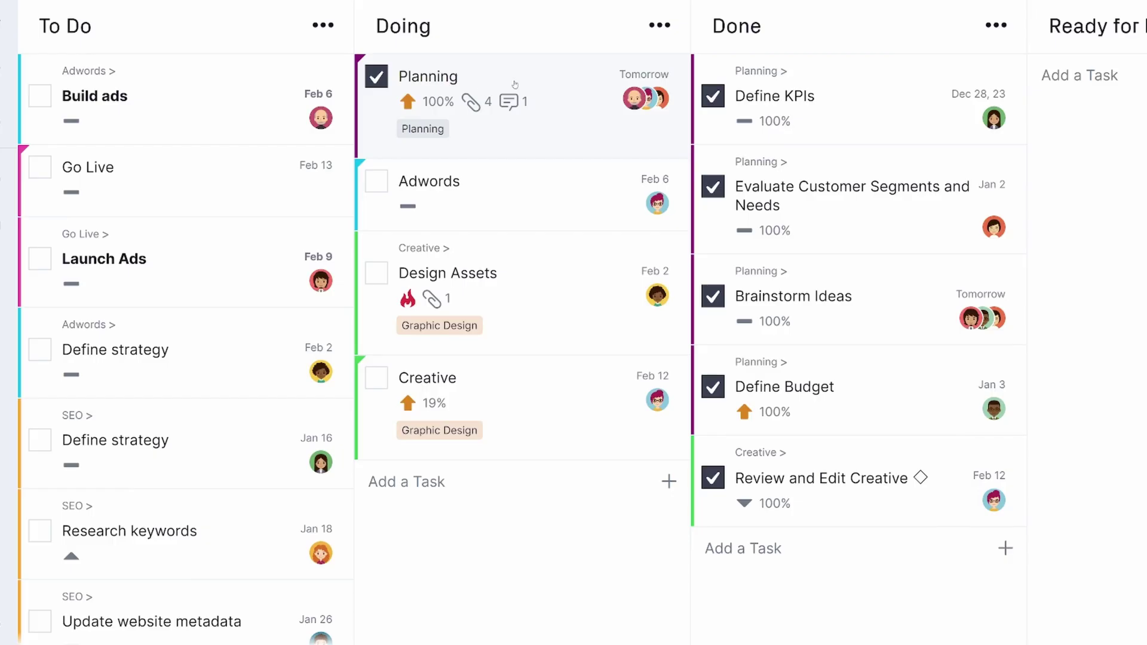
pyautogui.moveTo(515, 83); pyautogui.dragTo(842, 153)
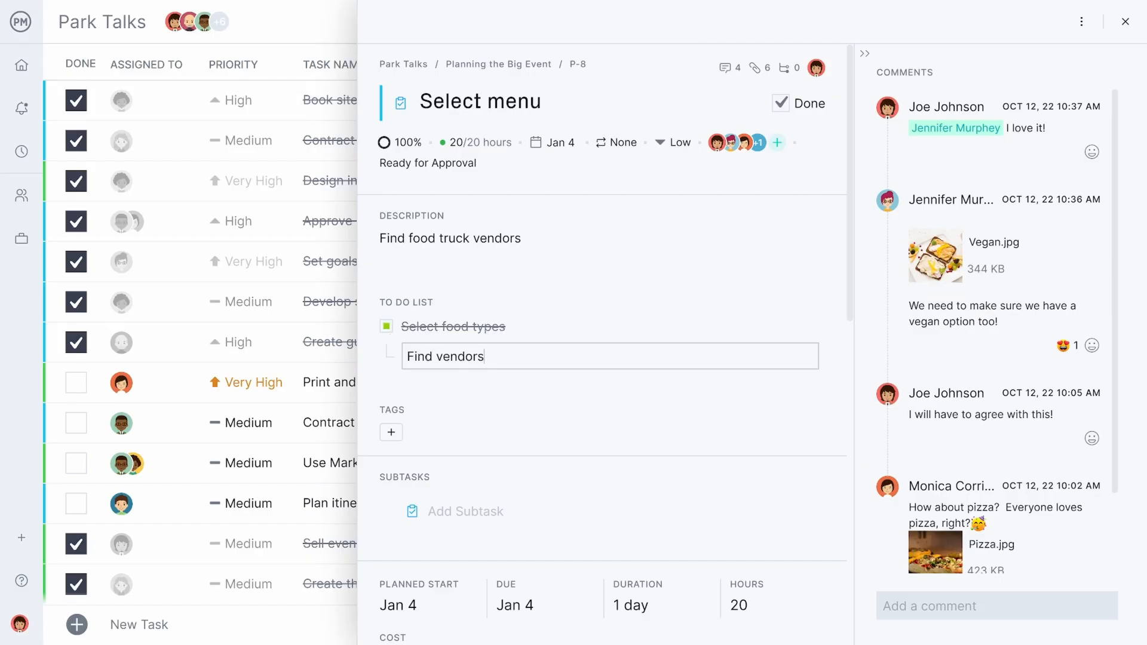
pyautogui.press('Return')
pyautogui.click(386, 348)
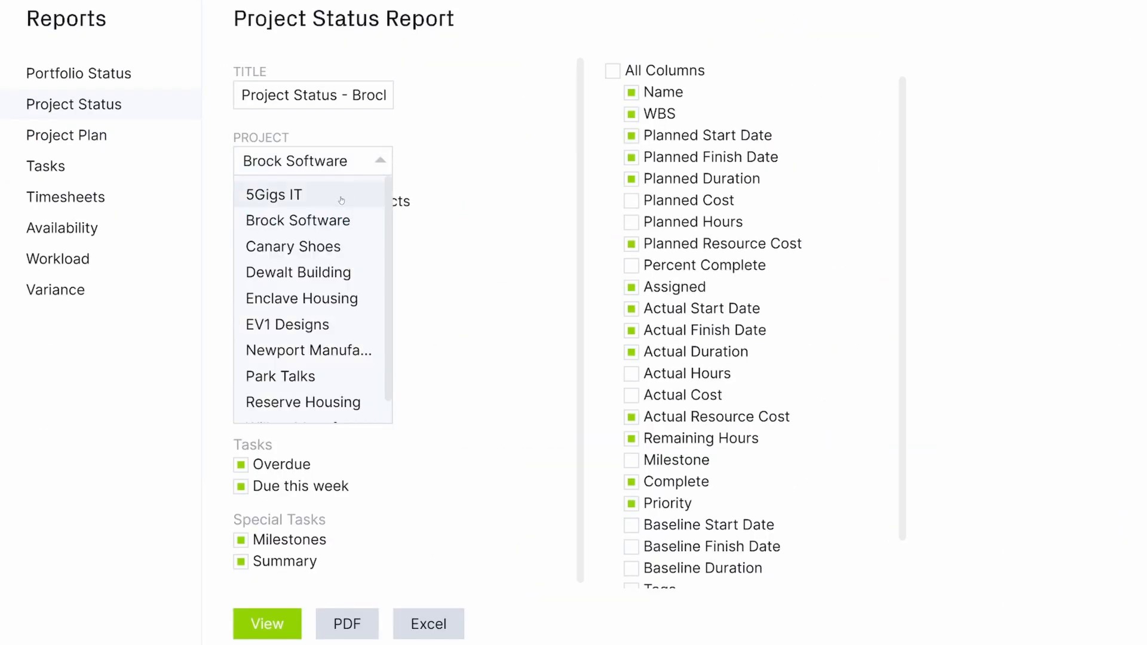
# Step: View the 5Gigs IT project status report, then two more team members' task workloads
pyautogui.click(335, 197)
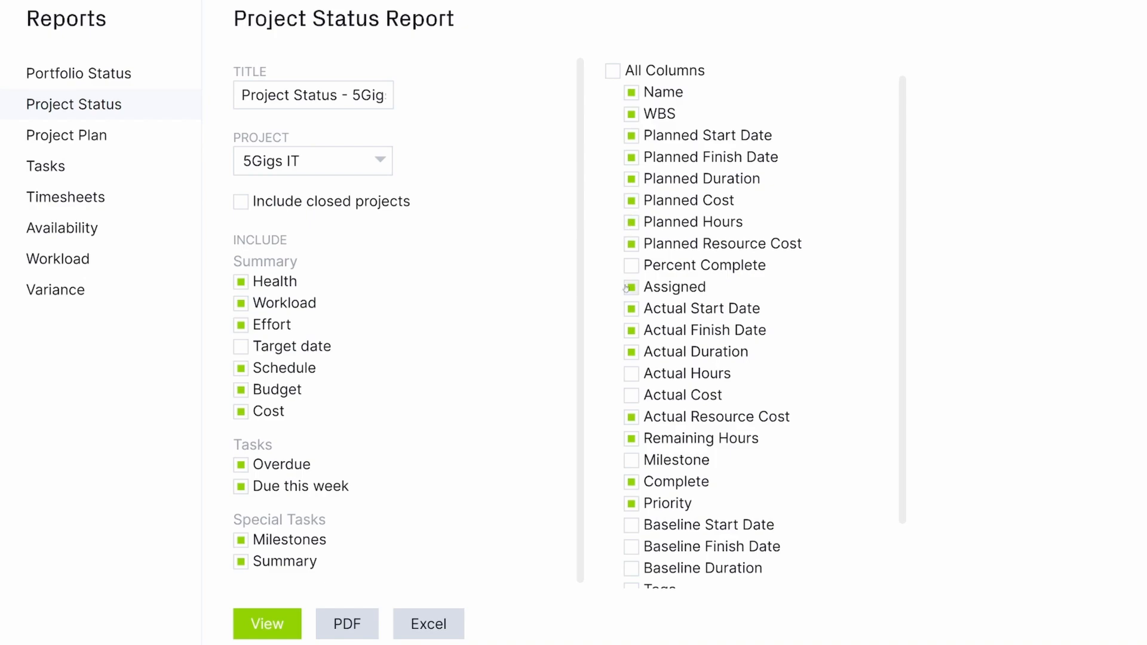
pyautogui.click(286, 621)
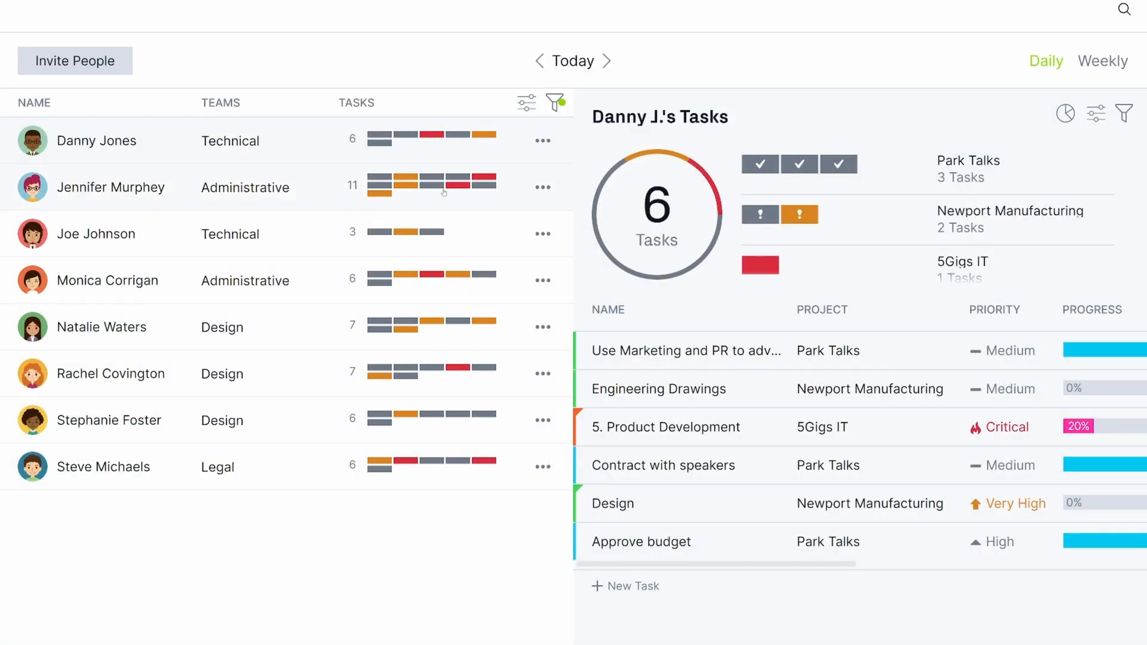
pyautogui.click(444, 192)
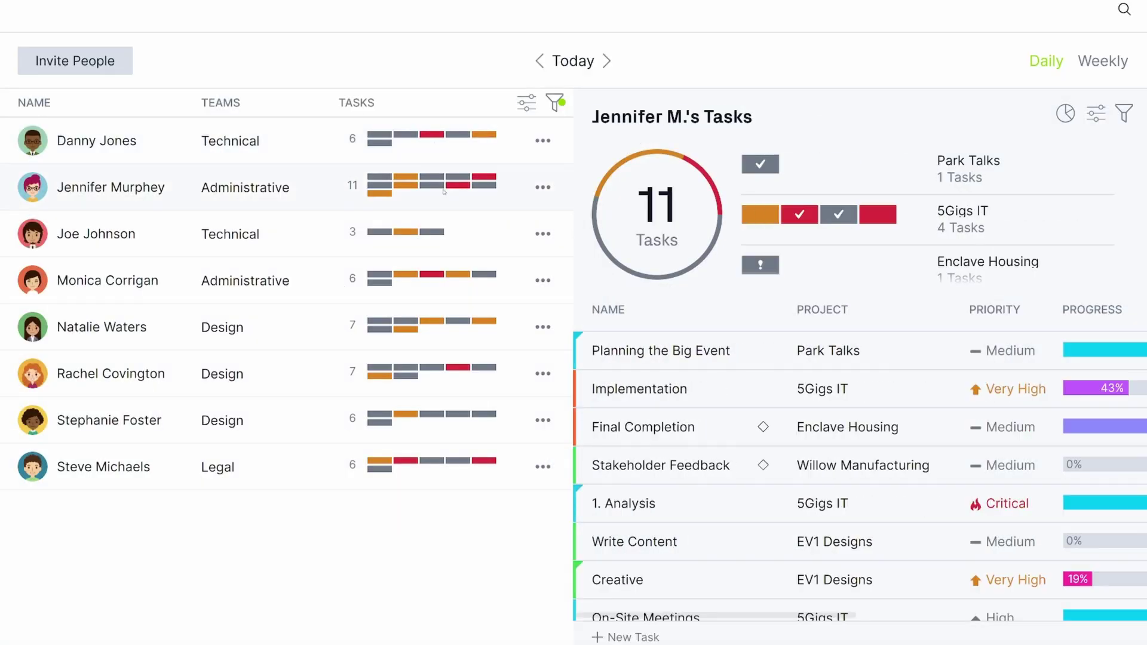
pyautogui.click(446, 231)
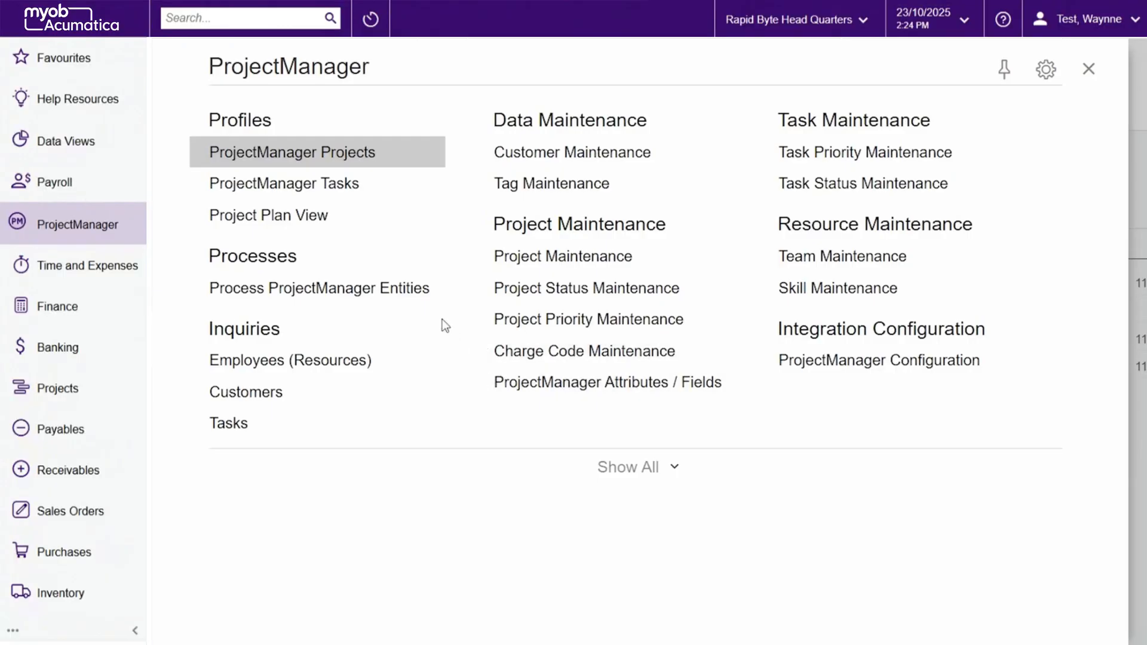
# Step: Give the Pine Street Construction Project an Important priority in ProjectManager Projects
pyautogui.click(372, 153)
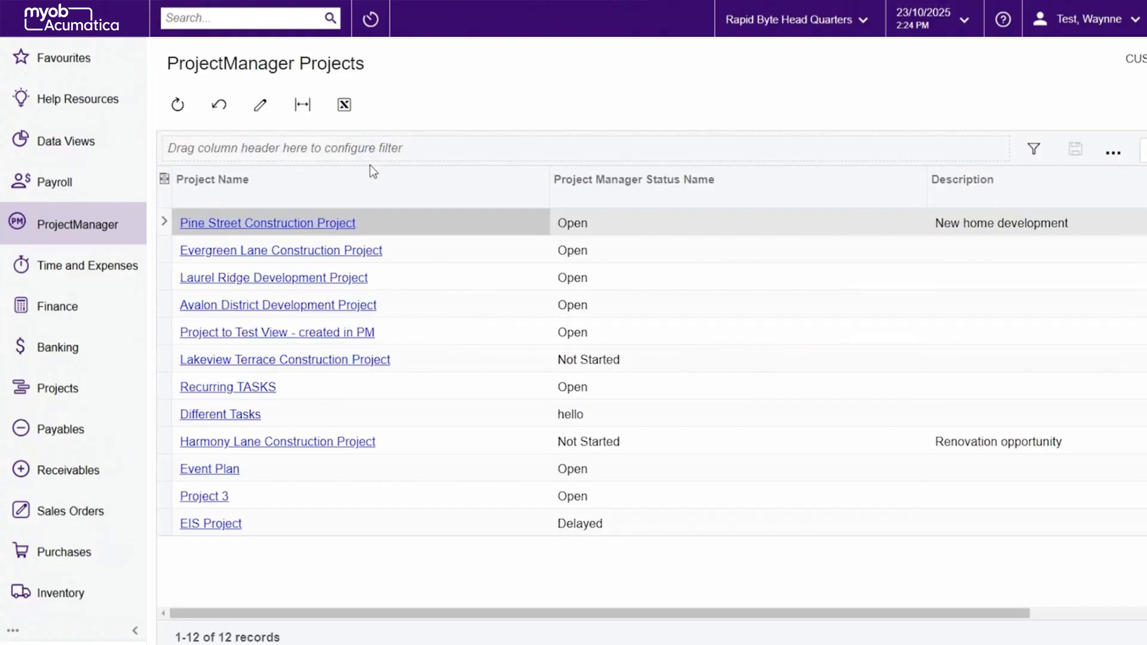
pyautogui.click(267, 224)
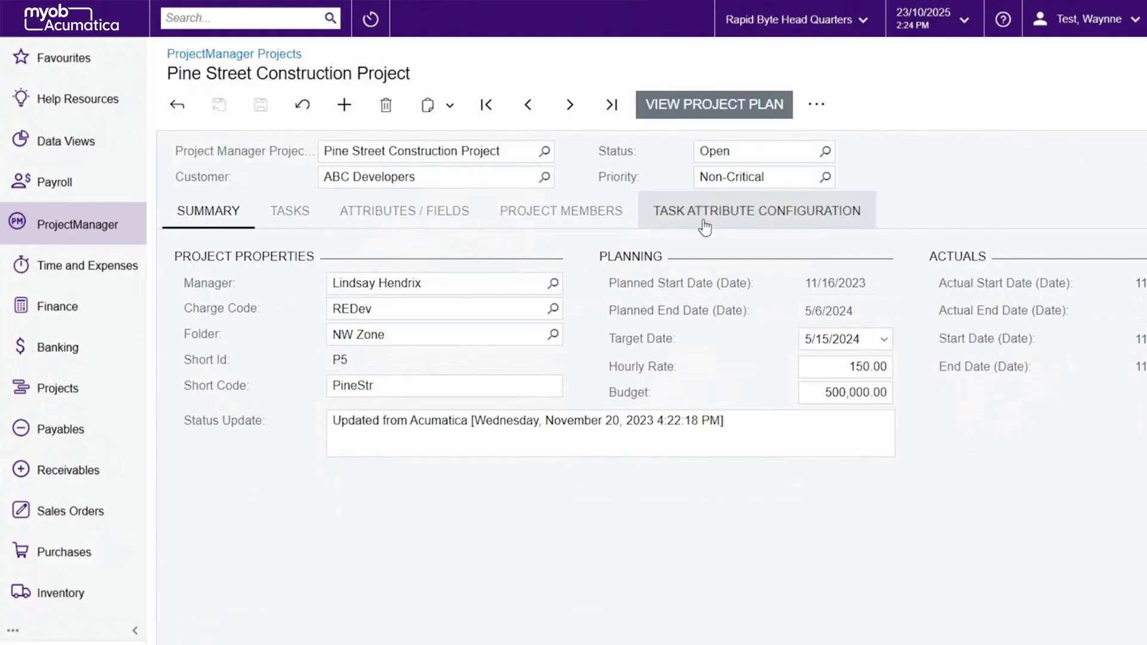
pyautogui.click(824, 179)
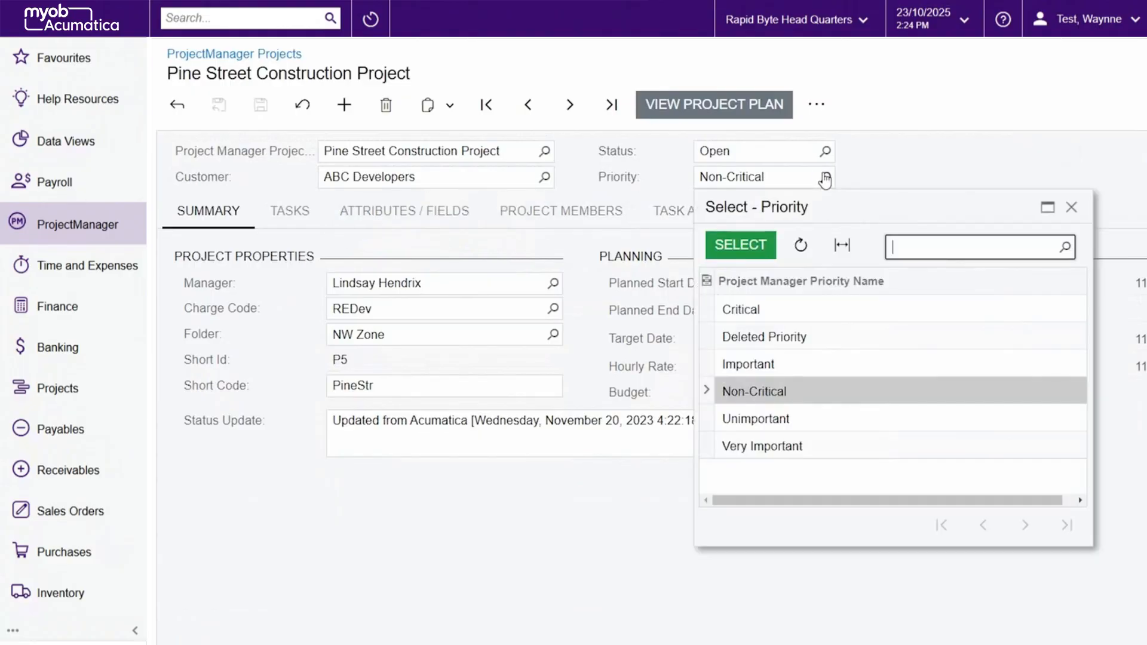
pyautogui.click(748, 364)
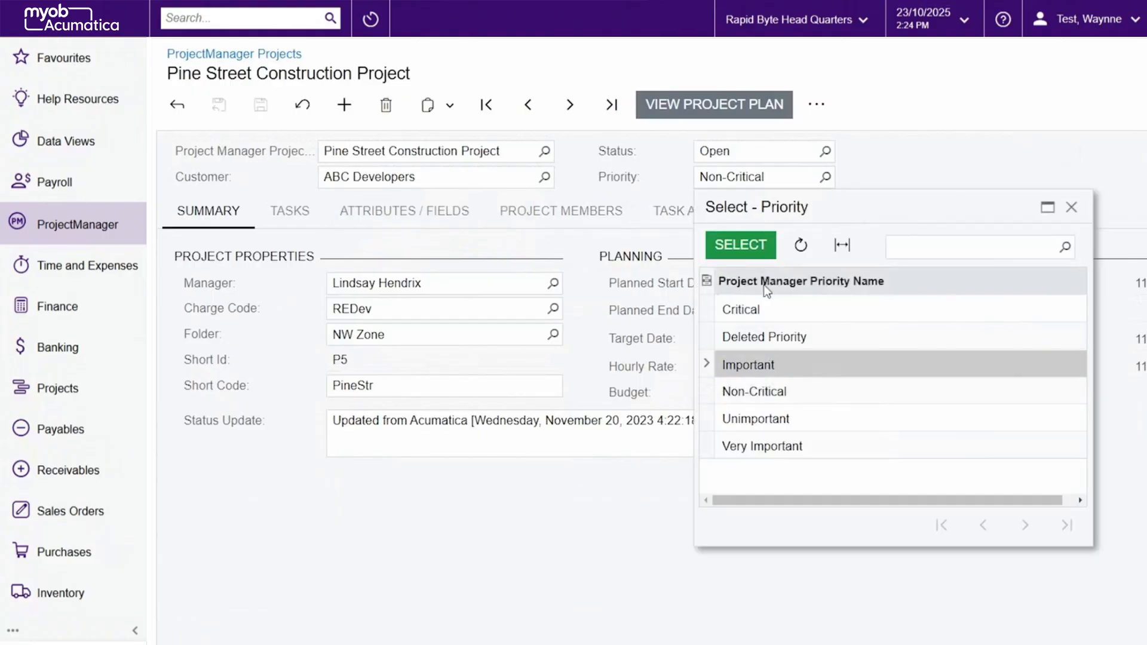
pyautogui.click(741, 245)
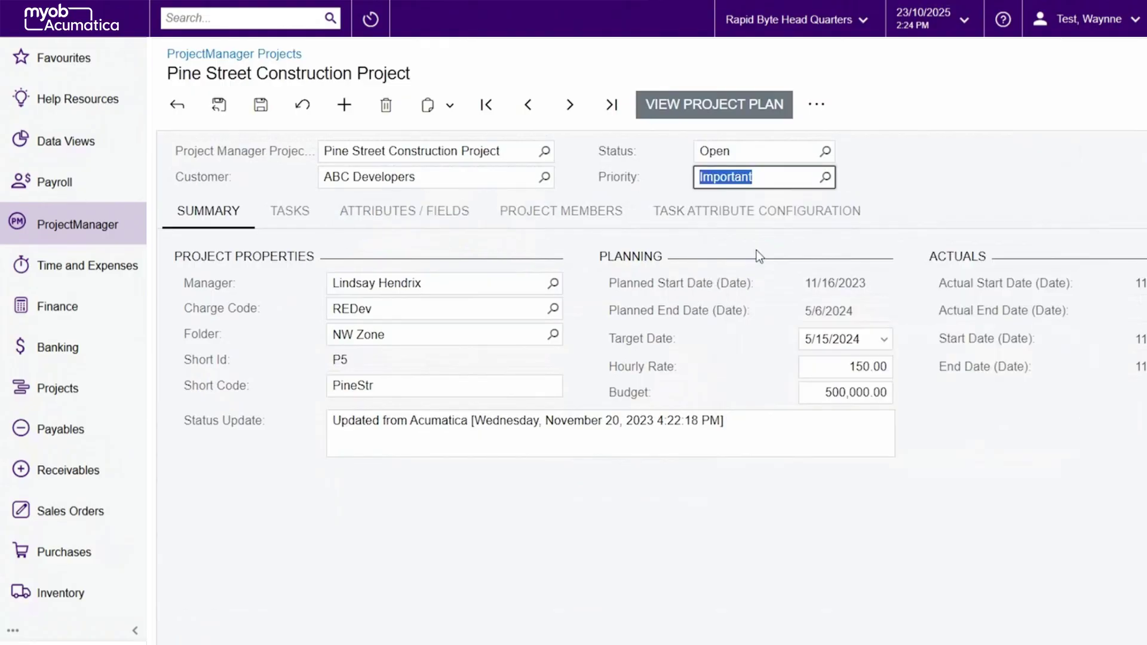
# Step: Pick a new target date for the project from the calendar
pyautogui.click(885, 340)
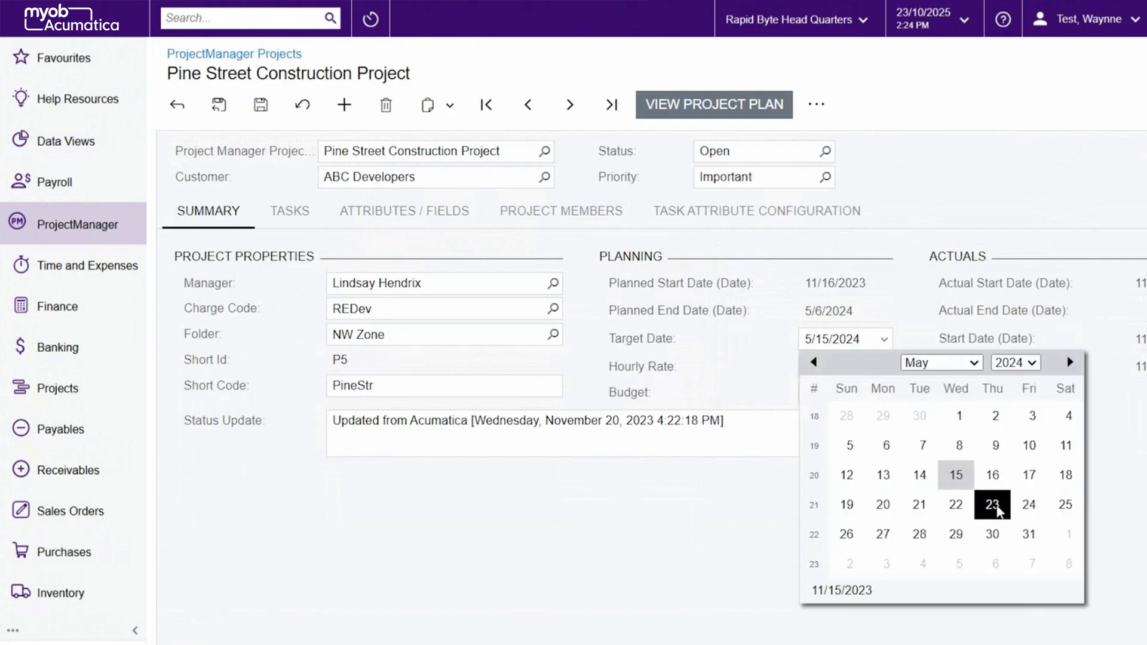
pyautogui.click(1029, 535)
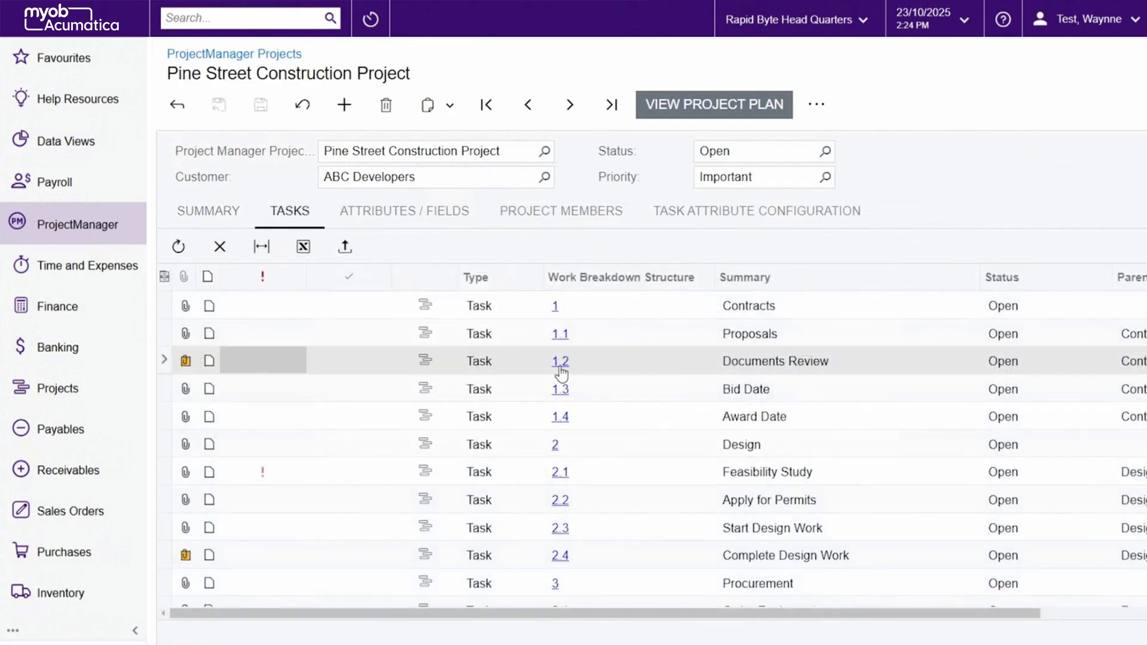
pyautogui.click(560, 362)
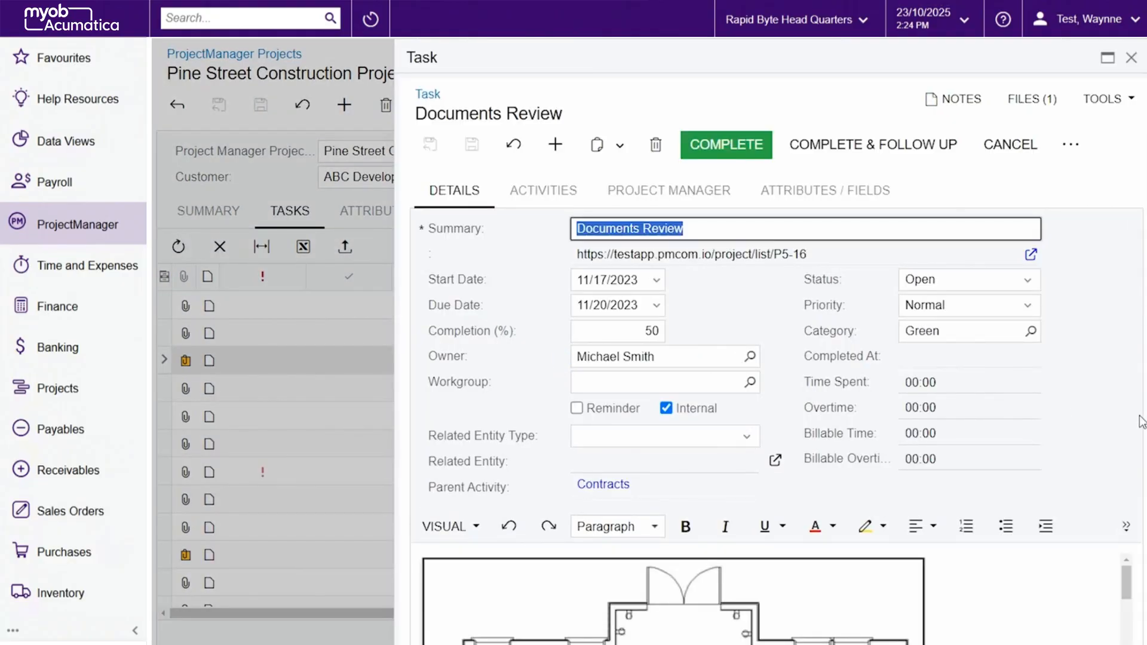
pyautogui.scroll(-1, 1141, 422)
pyautogui.moveTo(1128, 536)
pyautogui.mouseDown()
pyautogui.moveTo(1127, 624)
pyautogui.moveTo(1127, 592)
pyautogui.mouseUp()
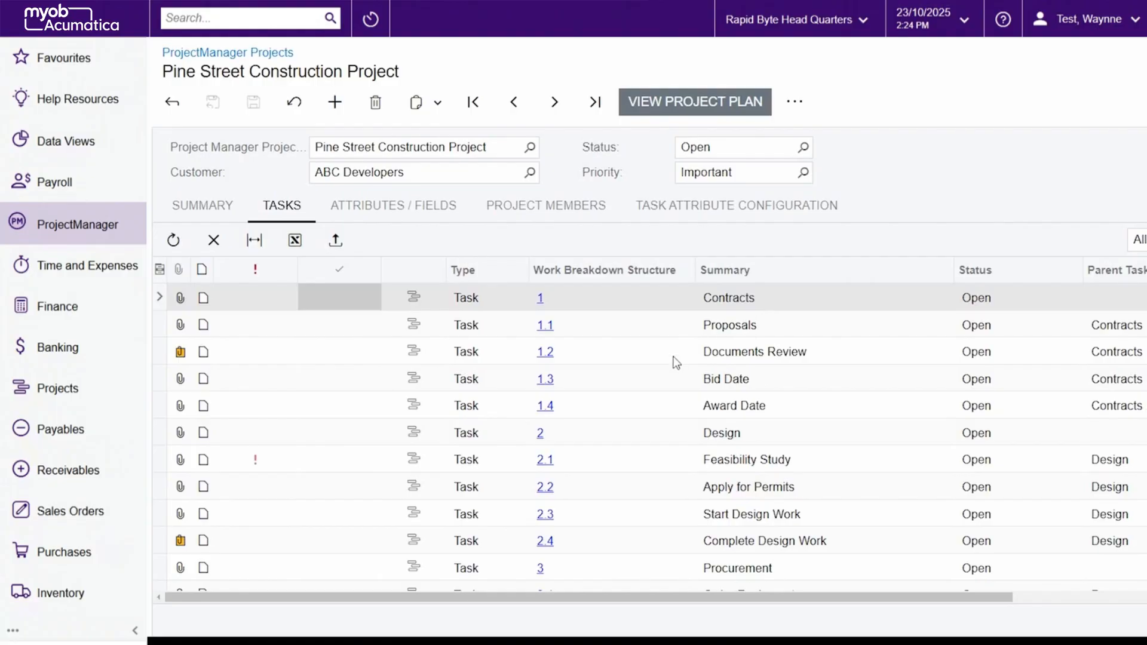
# Step: Enter 500 as planned cost for WBS 2.1 Feasibility Study in the PROJECT MANAGER fields
pyautogui.click(546, 460)
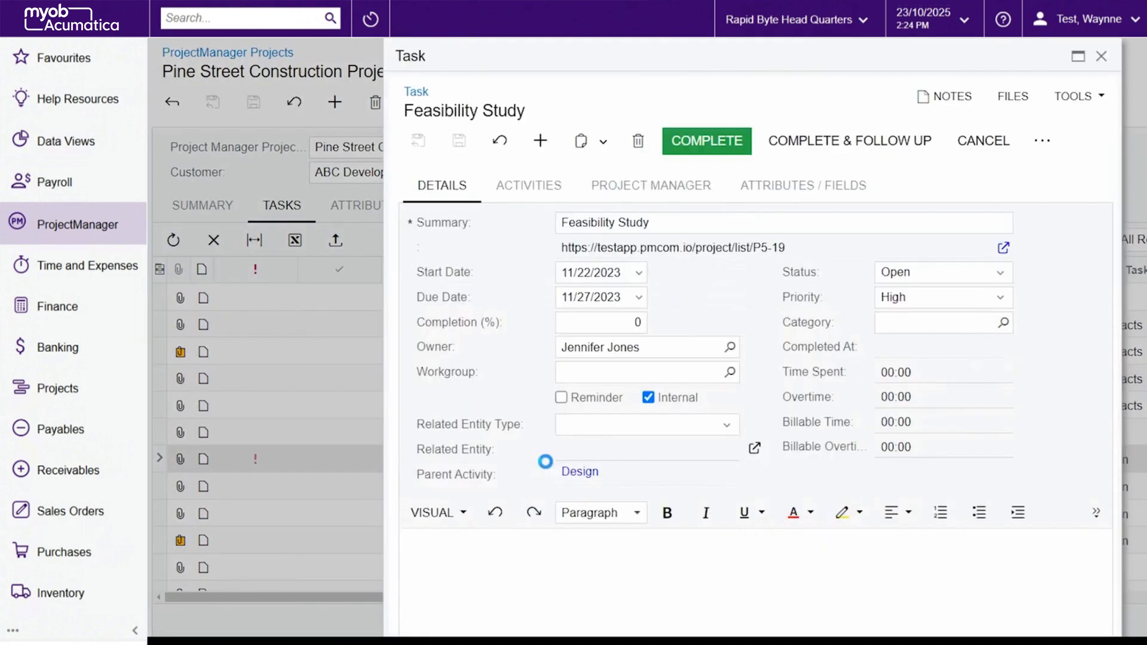
pyautogui.click(651, 185)
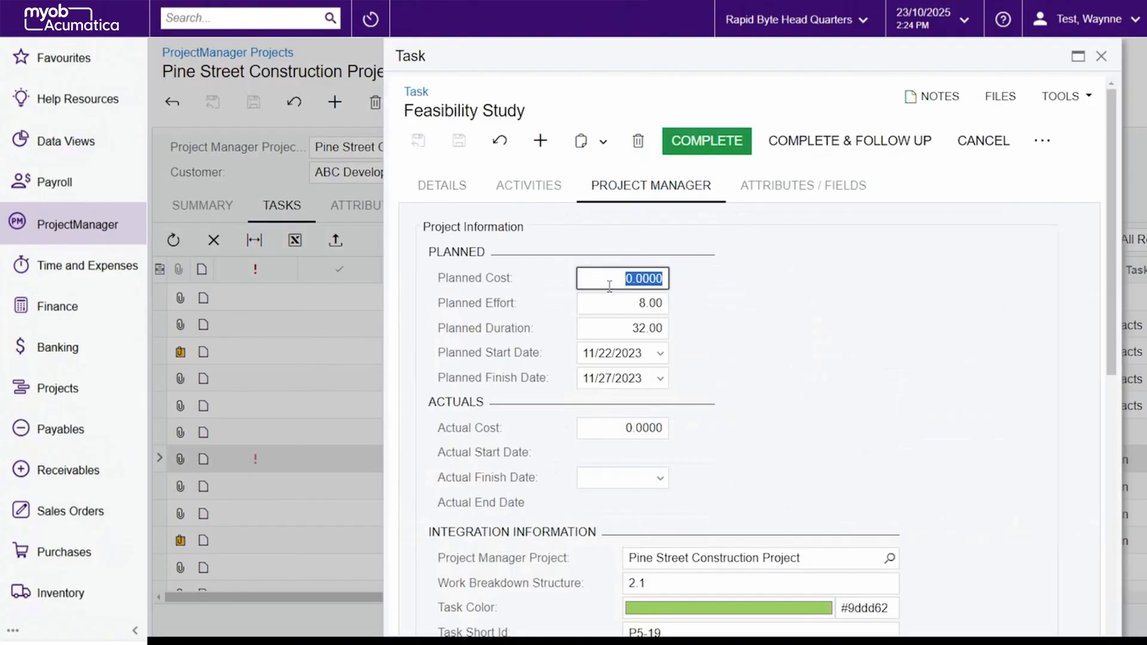
pyautogui.write('5')
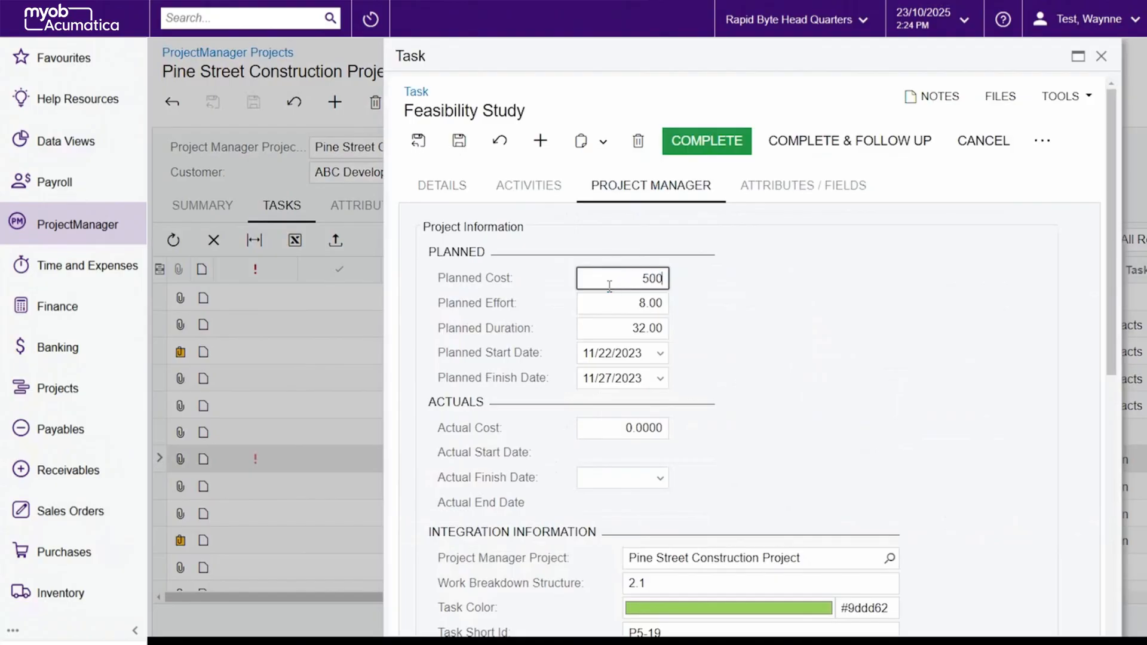
pyautogui.click(616, 302)
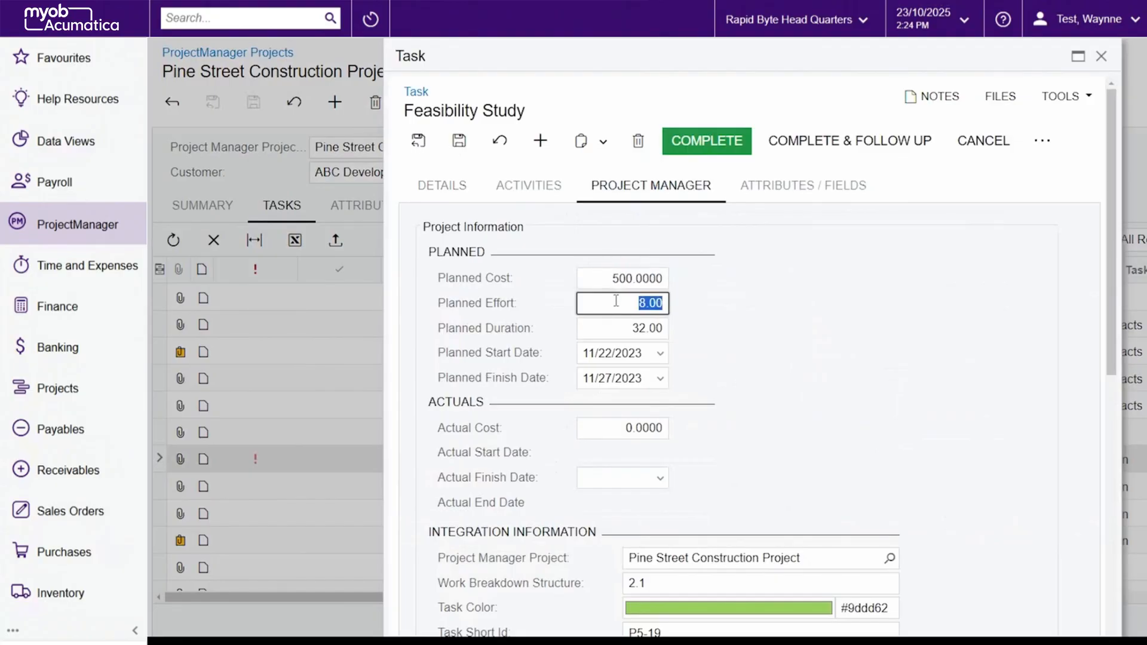